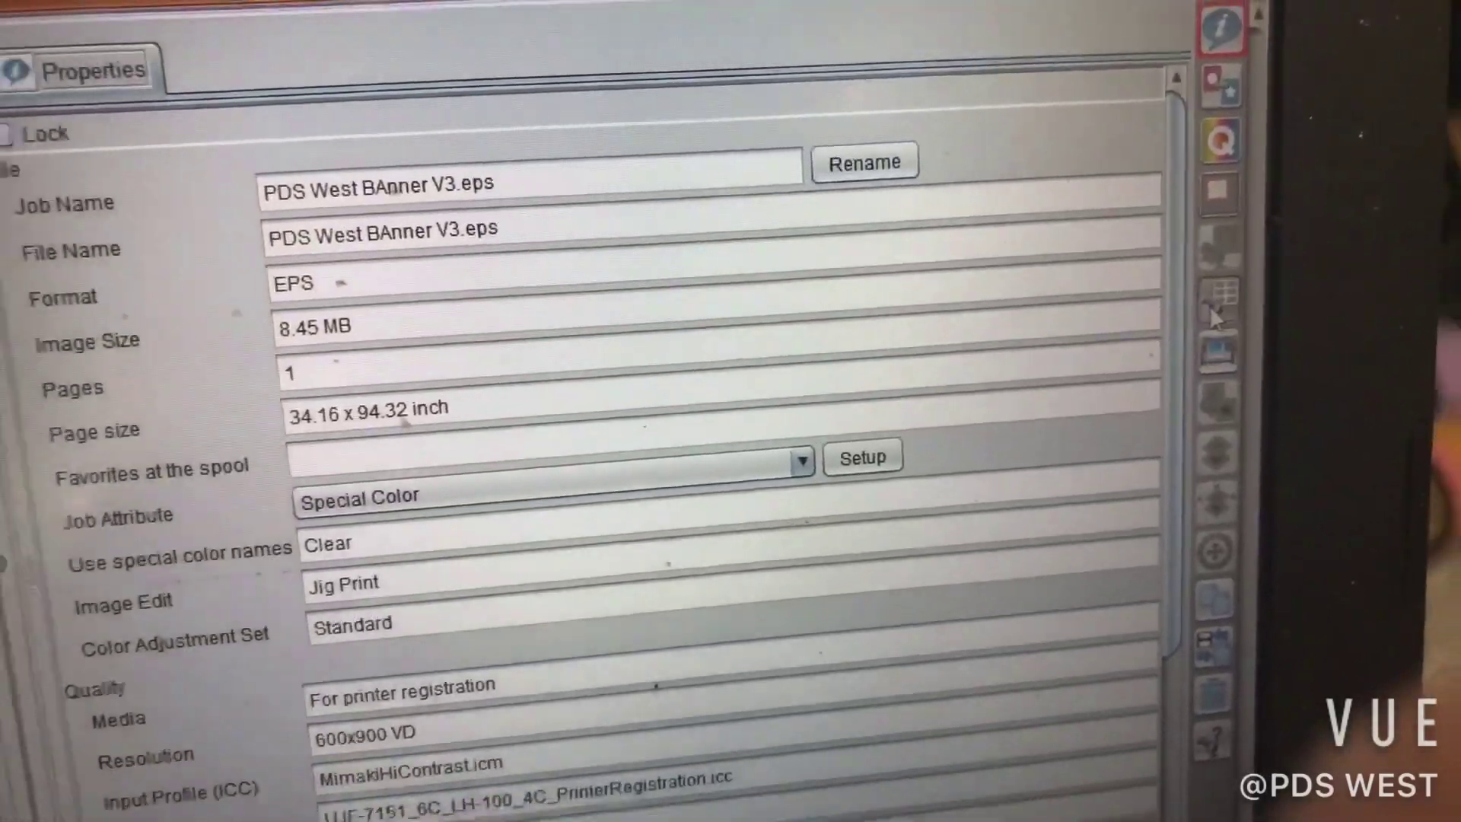
Open Jig Print for the banner job and clear the template name to enter '3.20 coaster'
left_click(1216, 317)
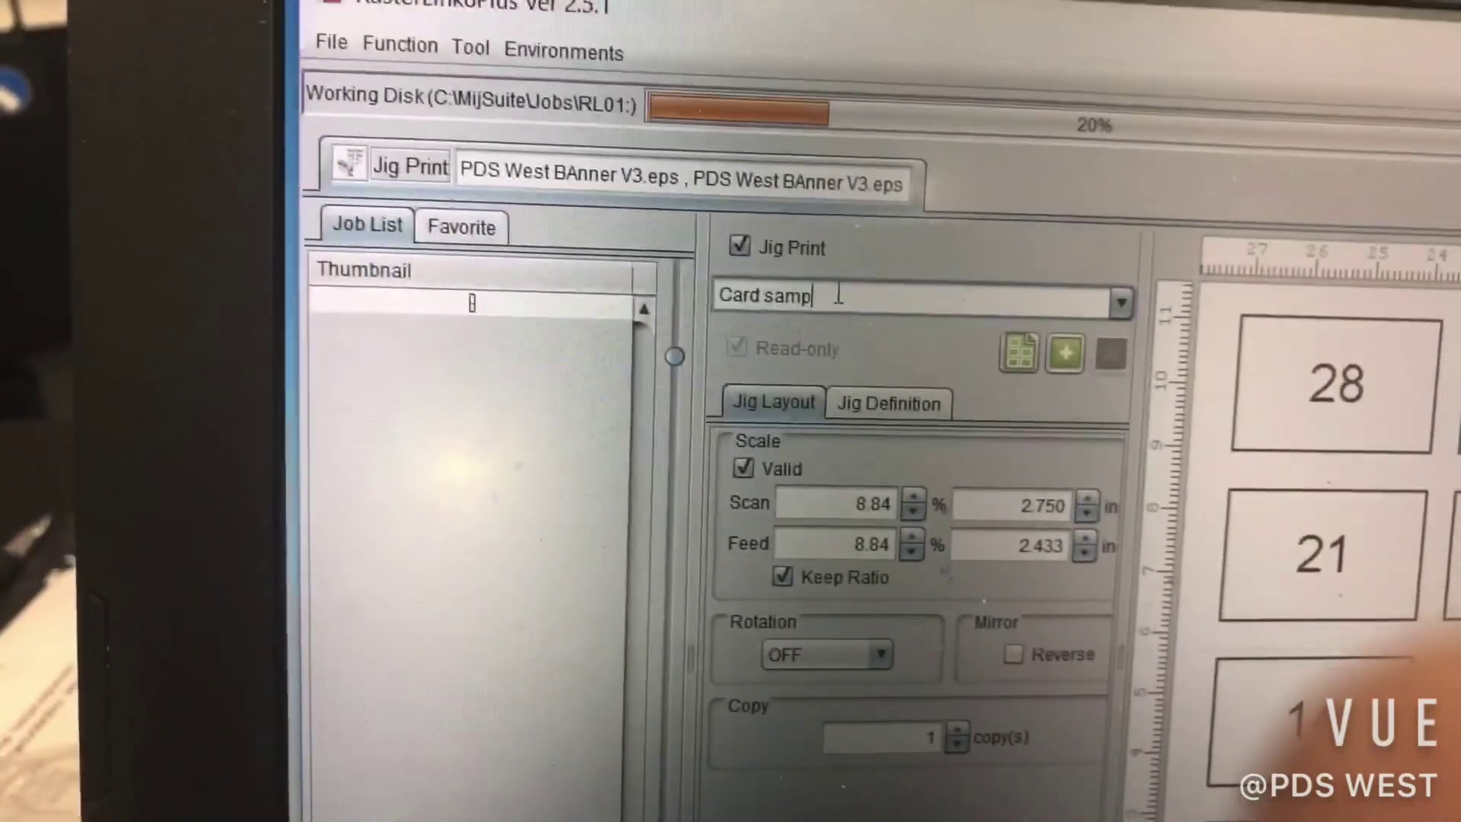
key("BackSpace")
key("BackSpace")
key("BackSpace")
key("BackSpace")
key("BackSpace")
key("BackSpace")
key("BackSpace")
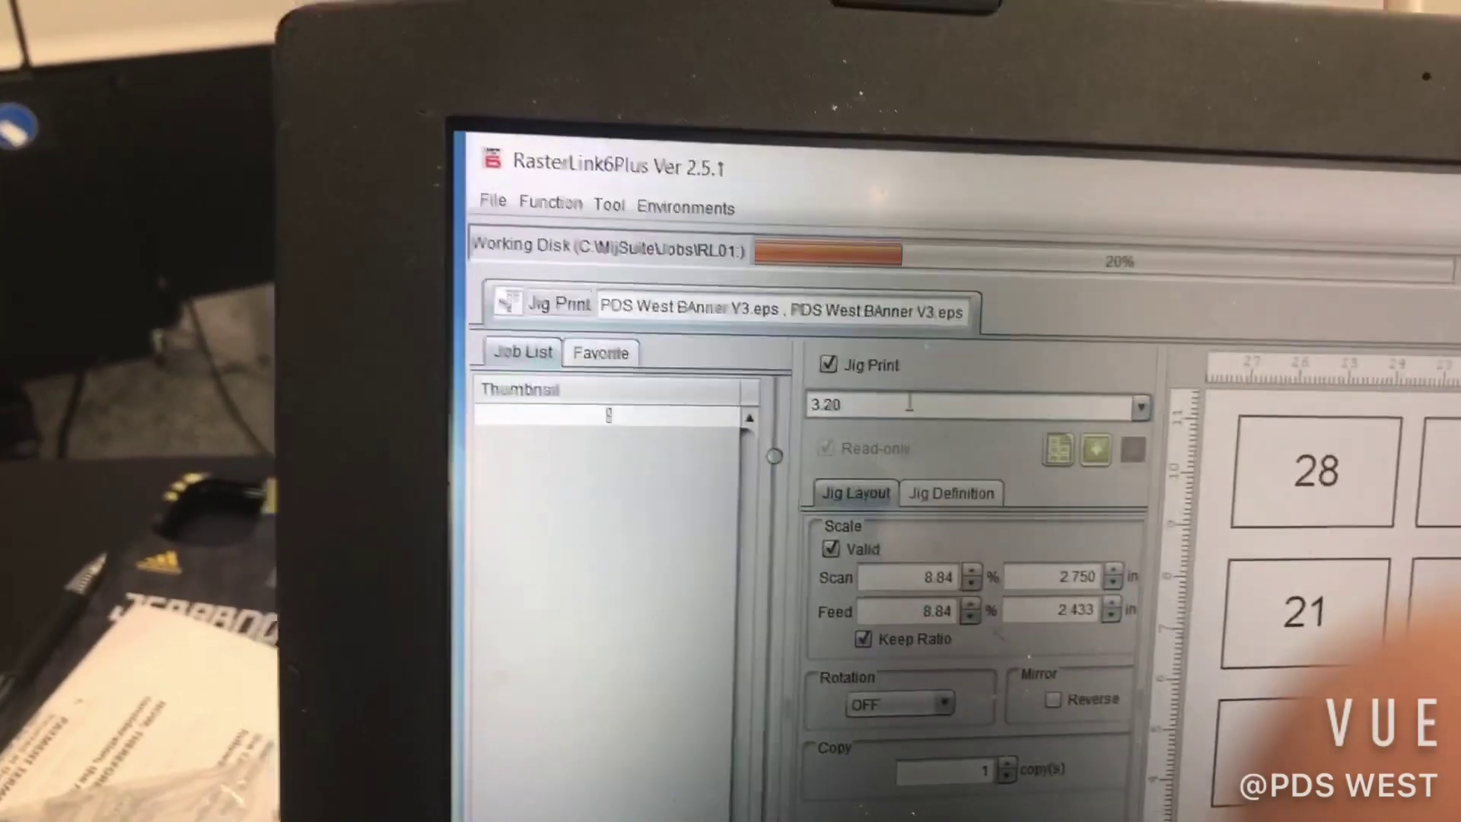
type("coaste")
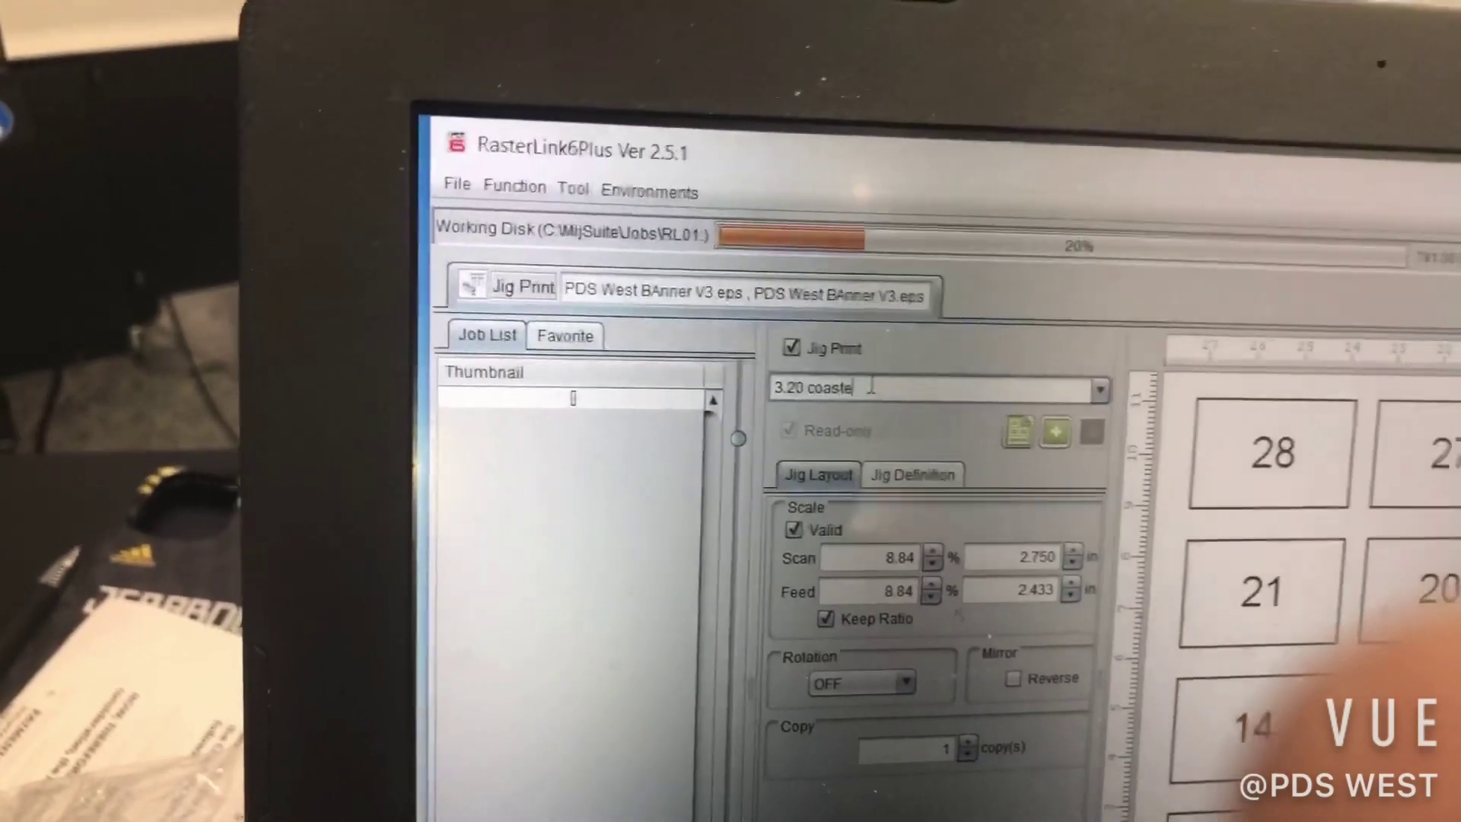
type("r")
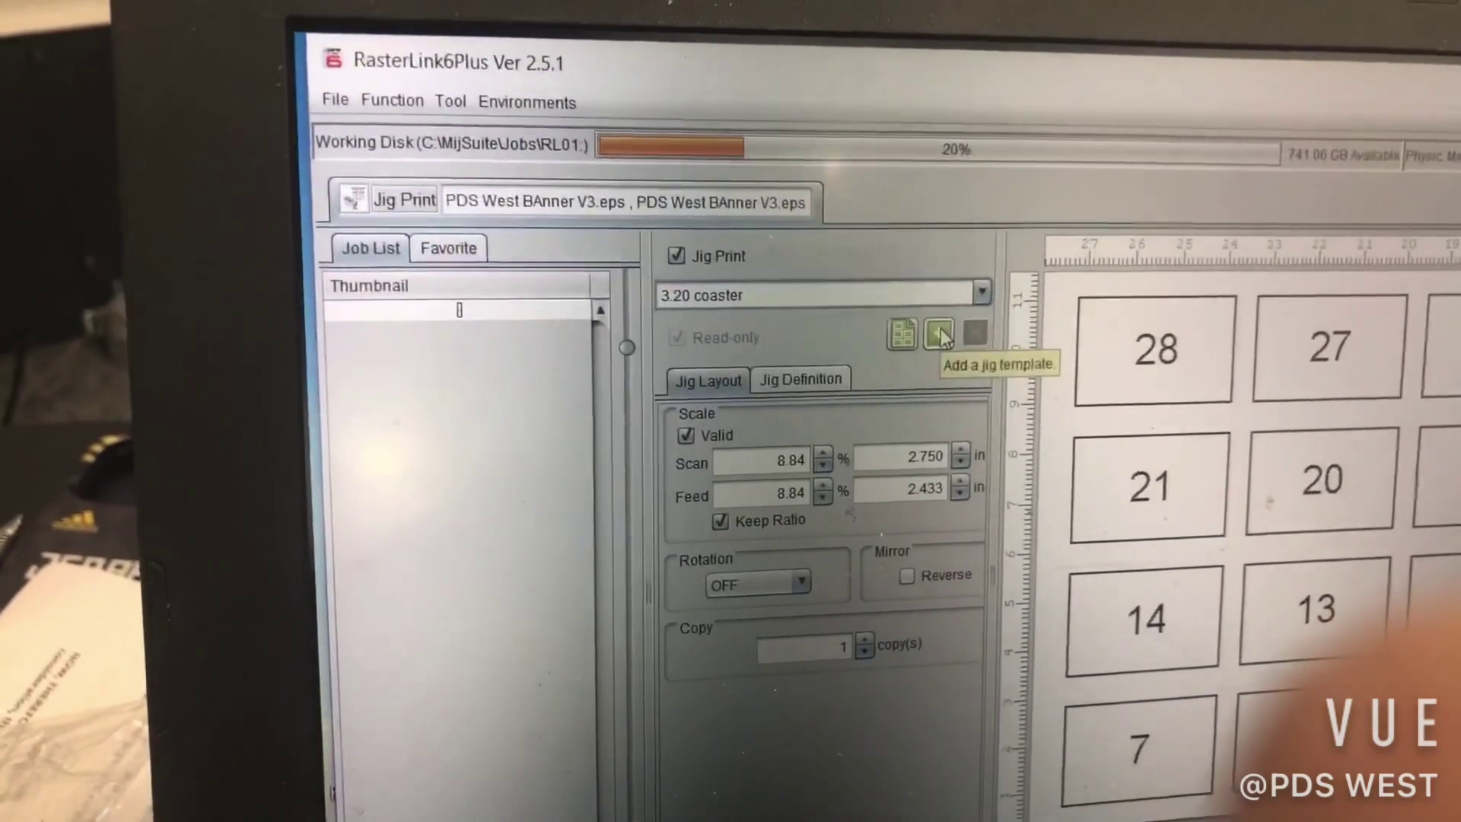
Add '3.20 coaster' as a jig template and zoom out to show its full grid
left_click(940, 335)
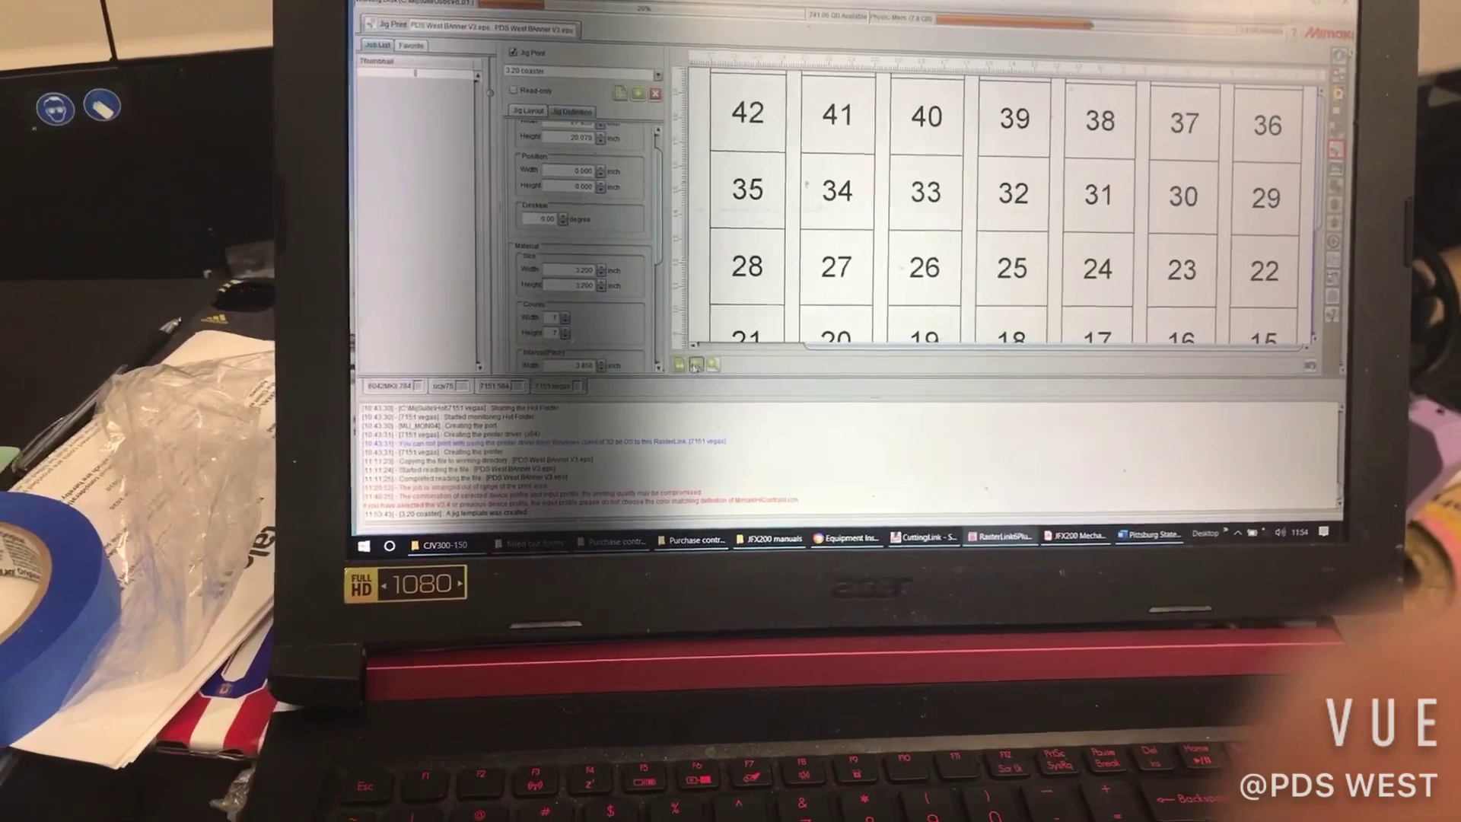
left_click(695, 367)
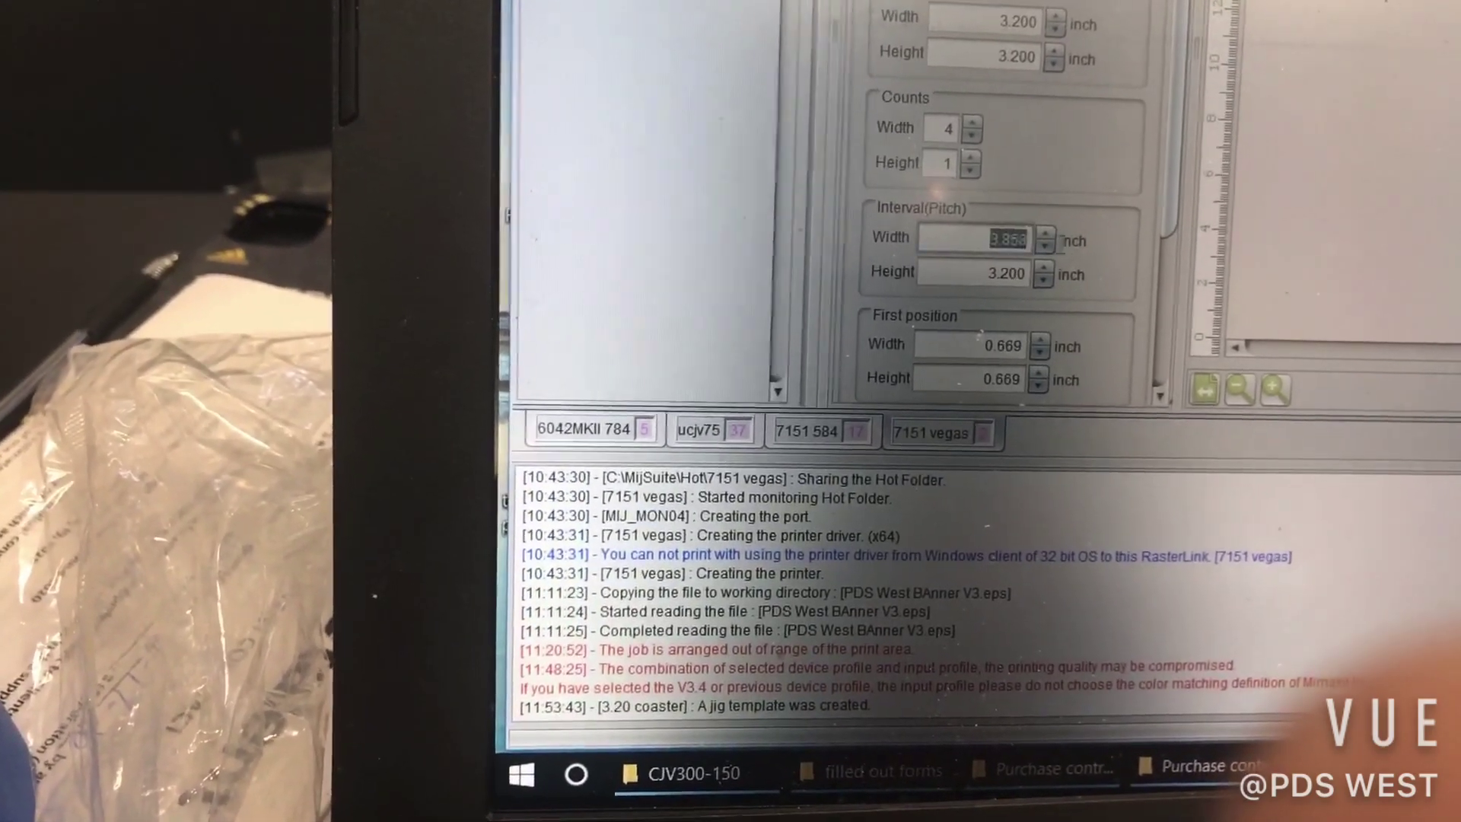
type("3.700")
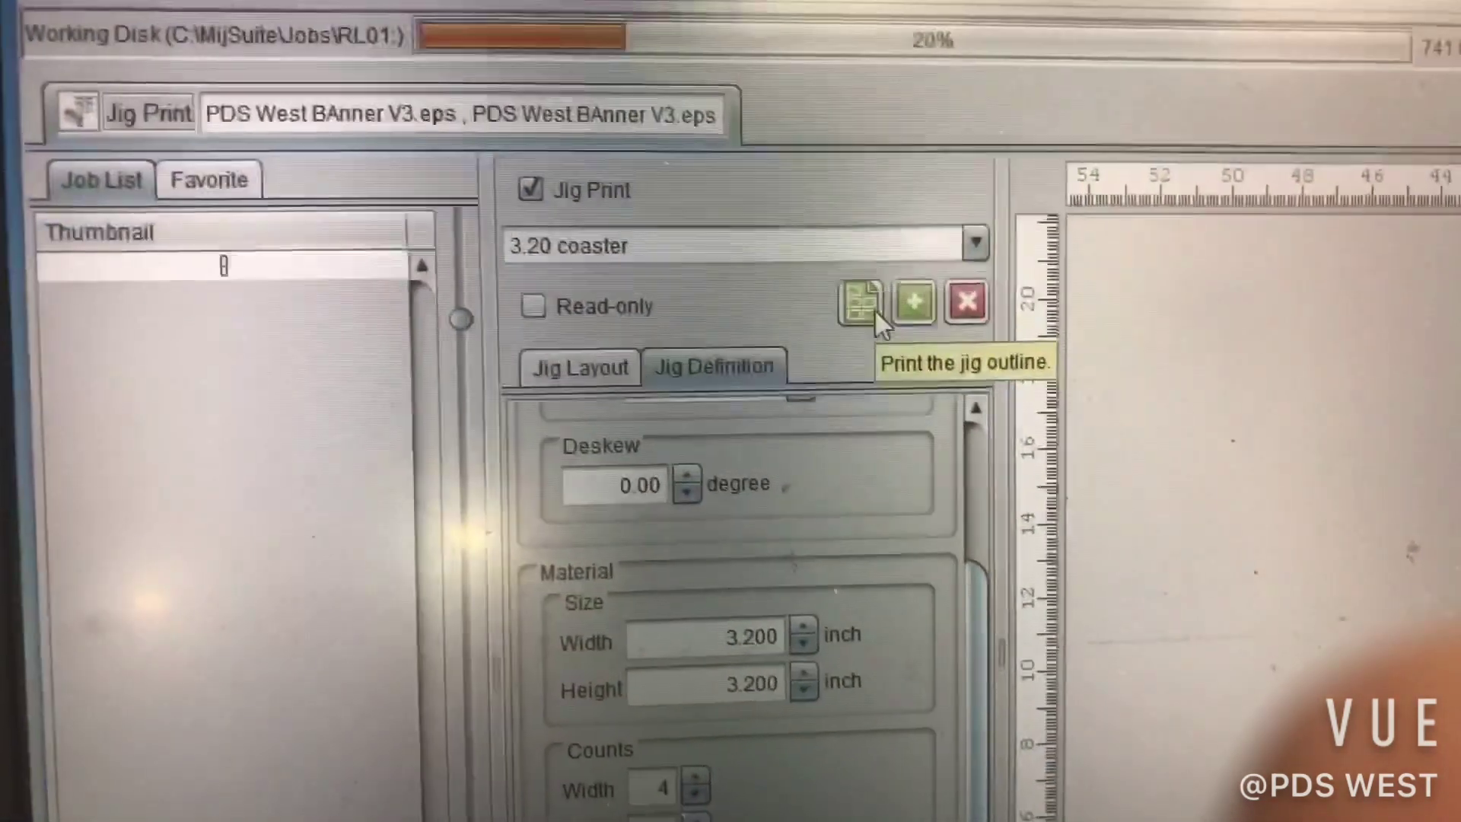
Print the four-coaster jig outline to the 7151 vegas printer with black lines
left_click(861, 284)
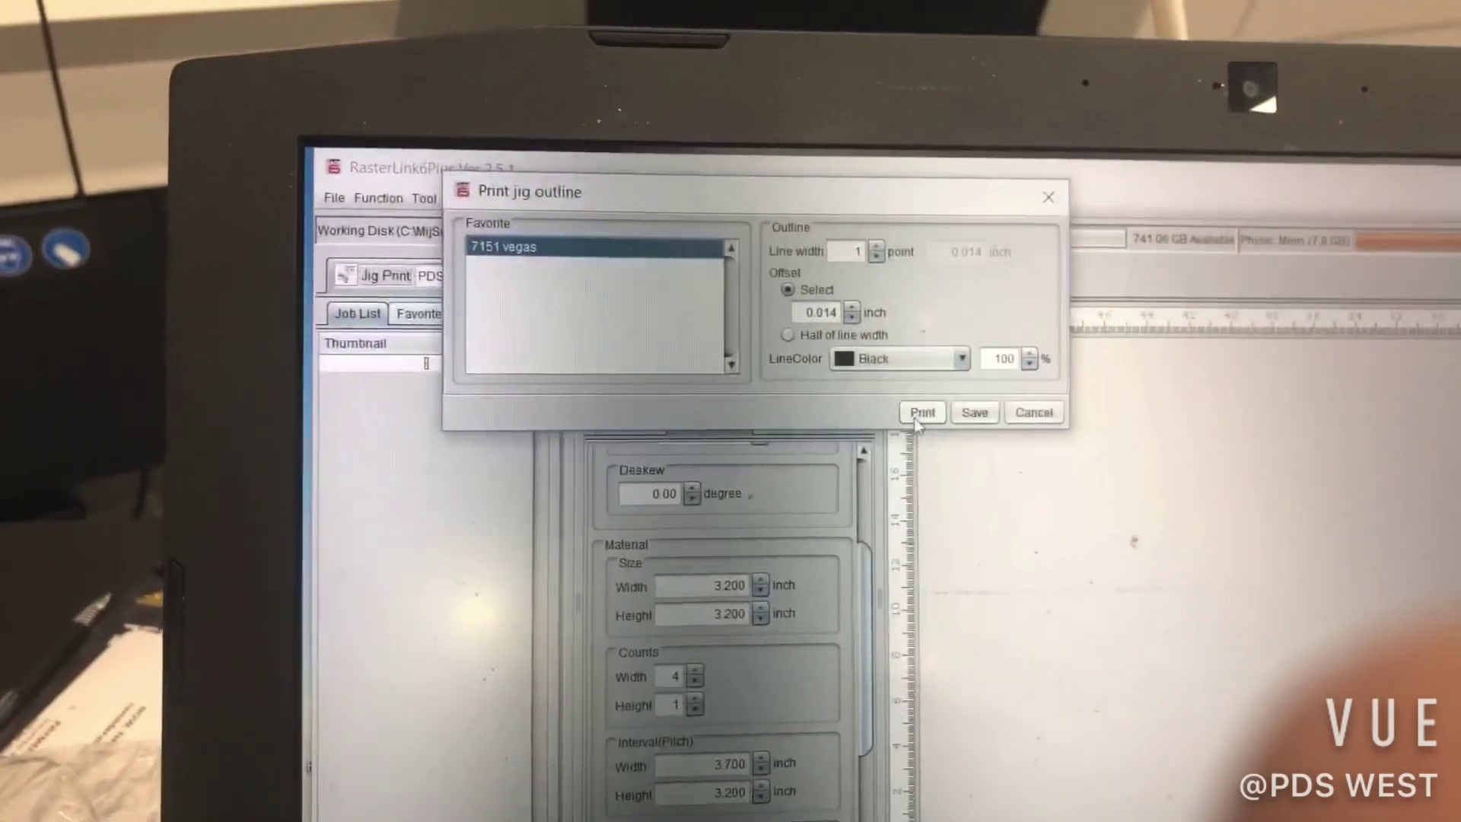
left_click(959, 412)
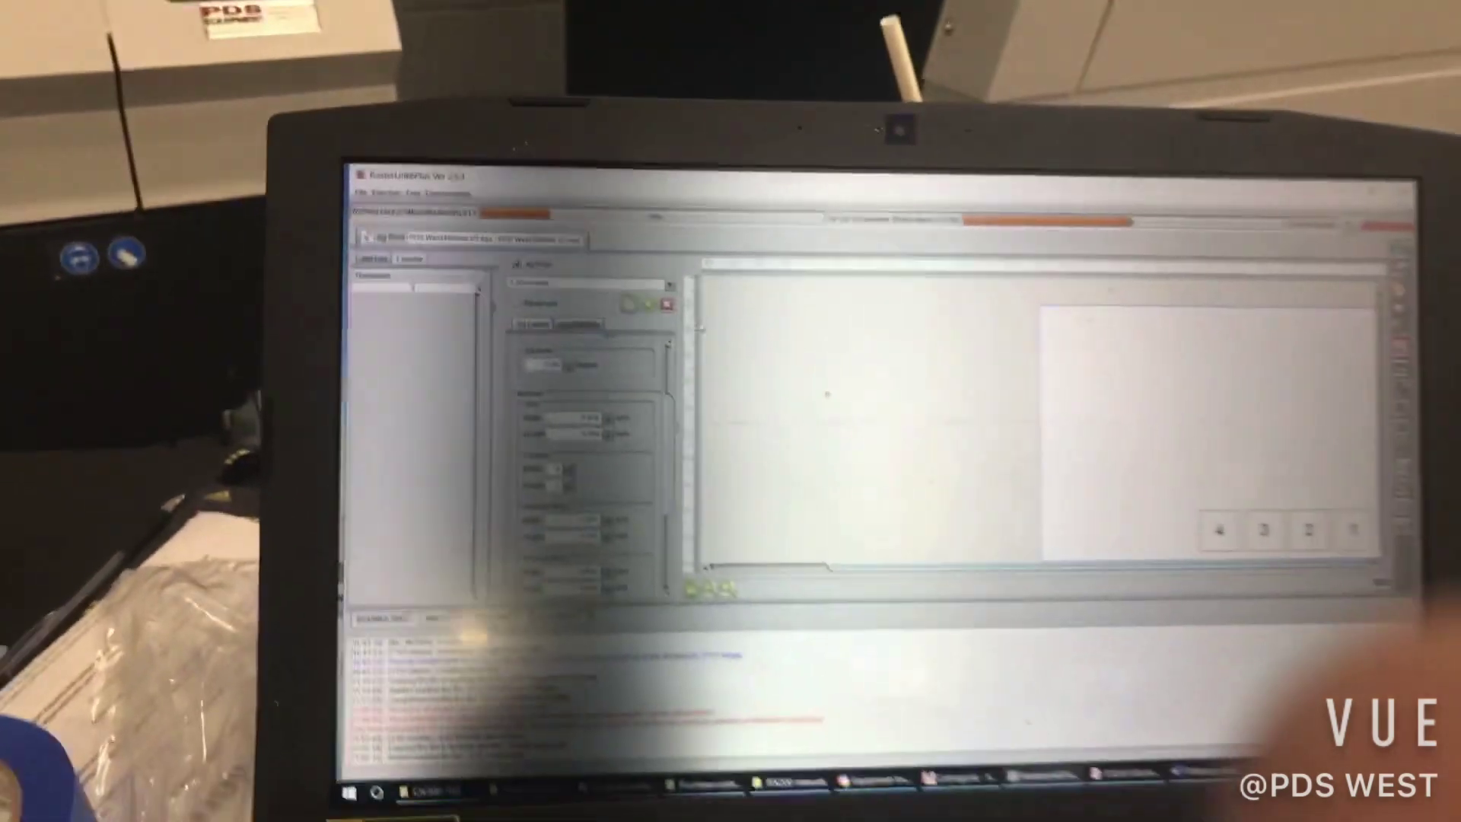